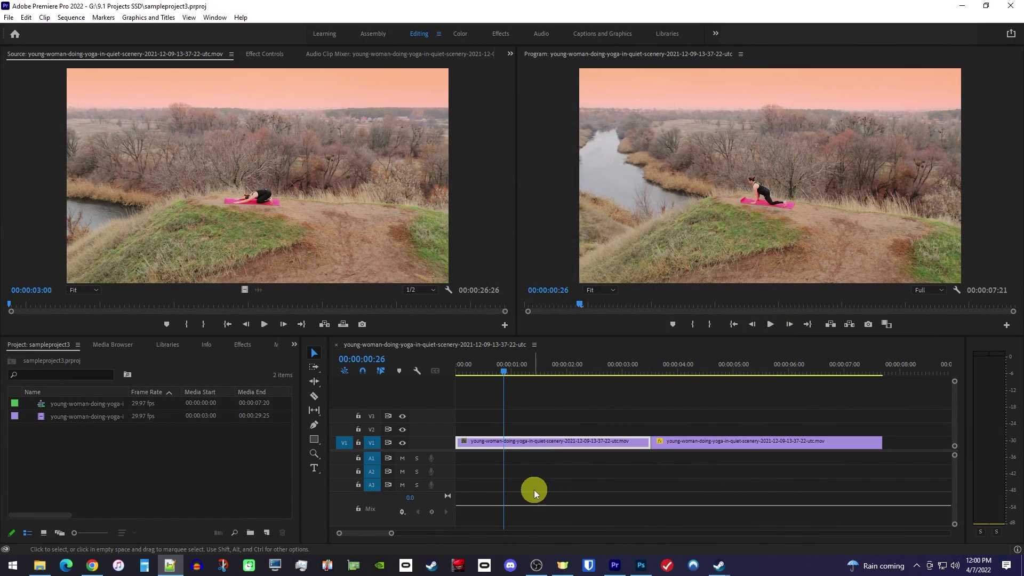
- Scrub through the sequence to preview the clips and expand all video tracks
click(507, 367)
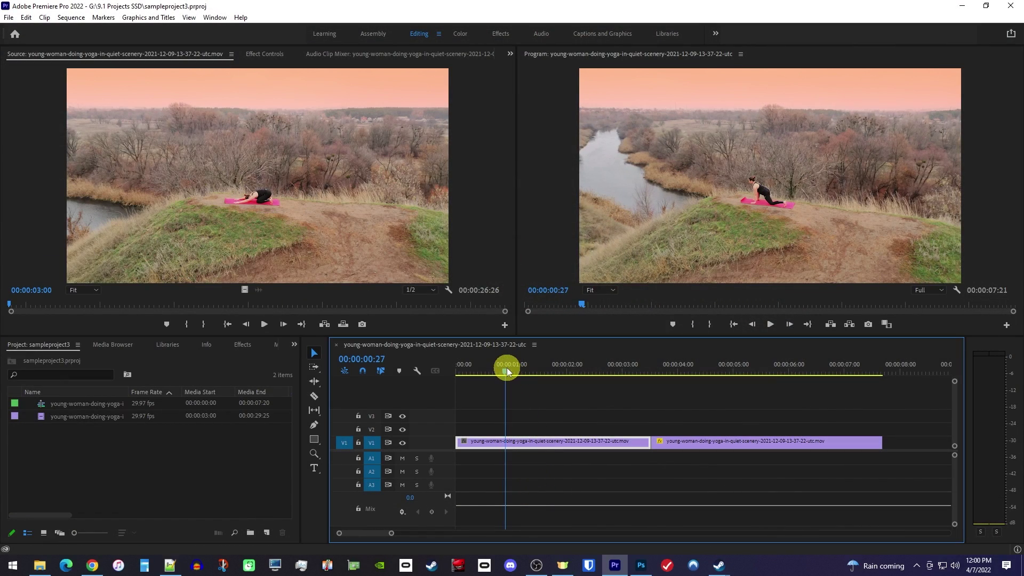
drag(507, 367, 793, 387)
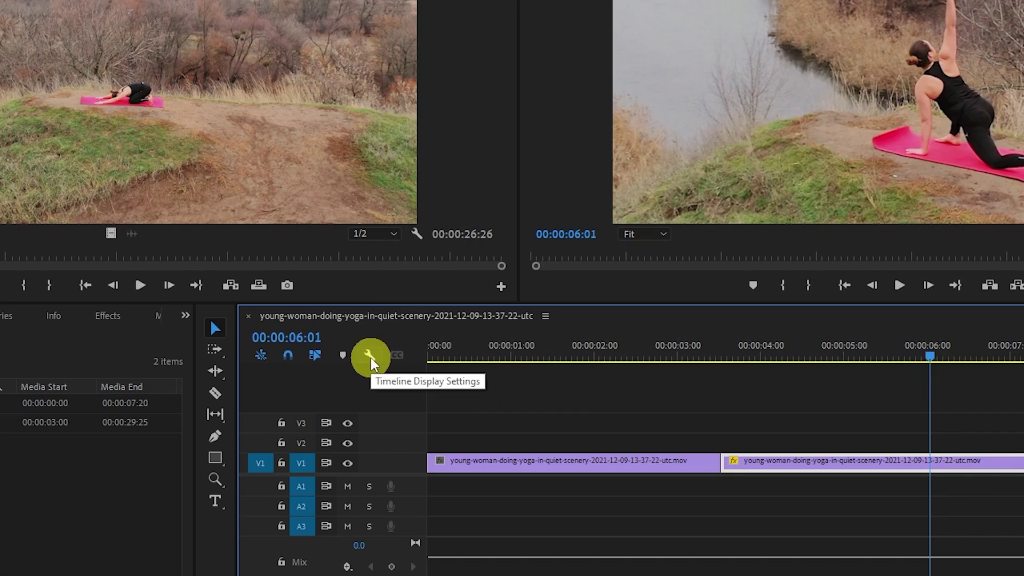
click(369, 355)
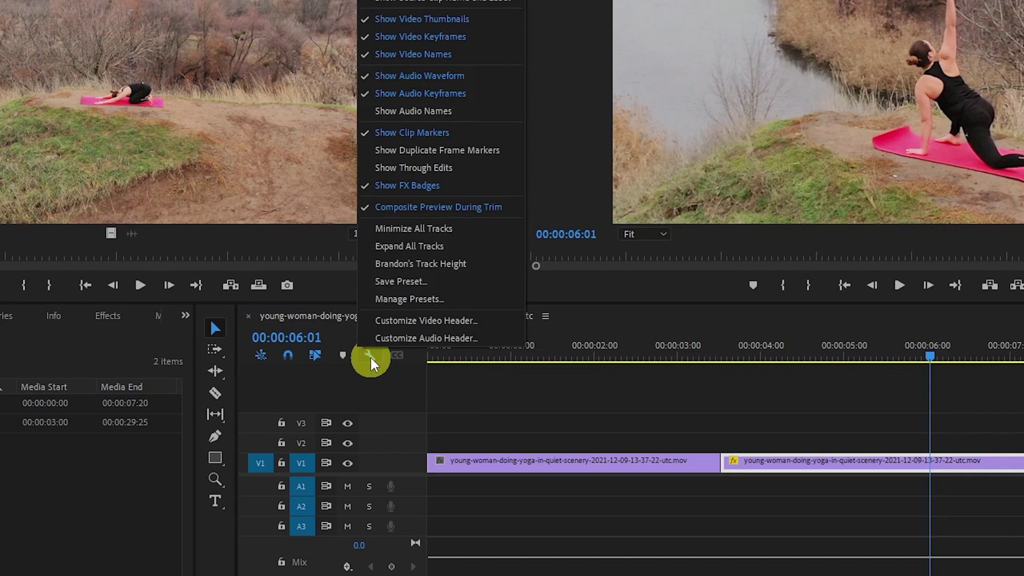
click(441, 249)
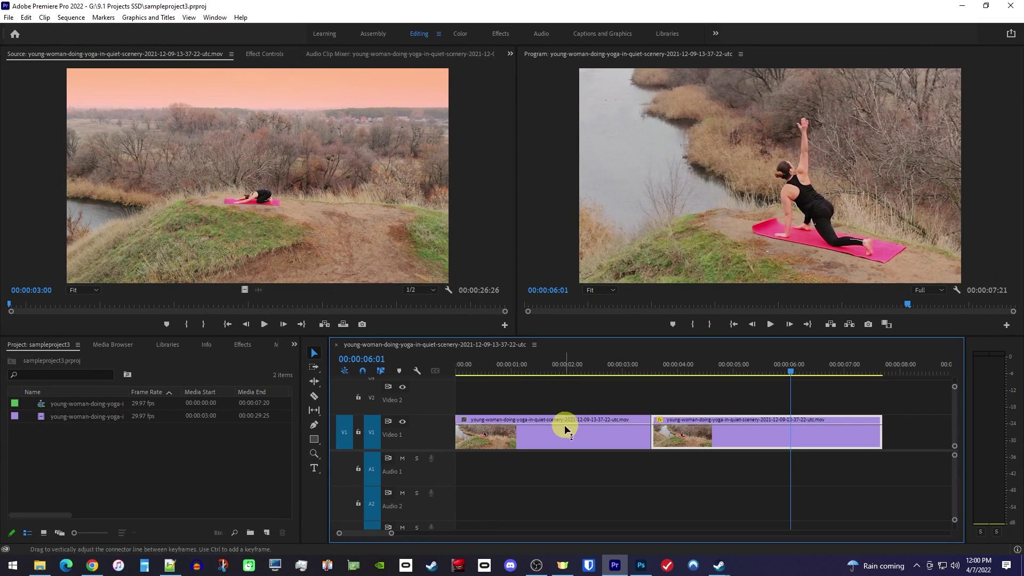
- Show the first clip's Time Remapping > Speed line and start on the second clip
right_click(565, 436)
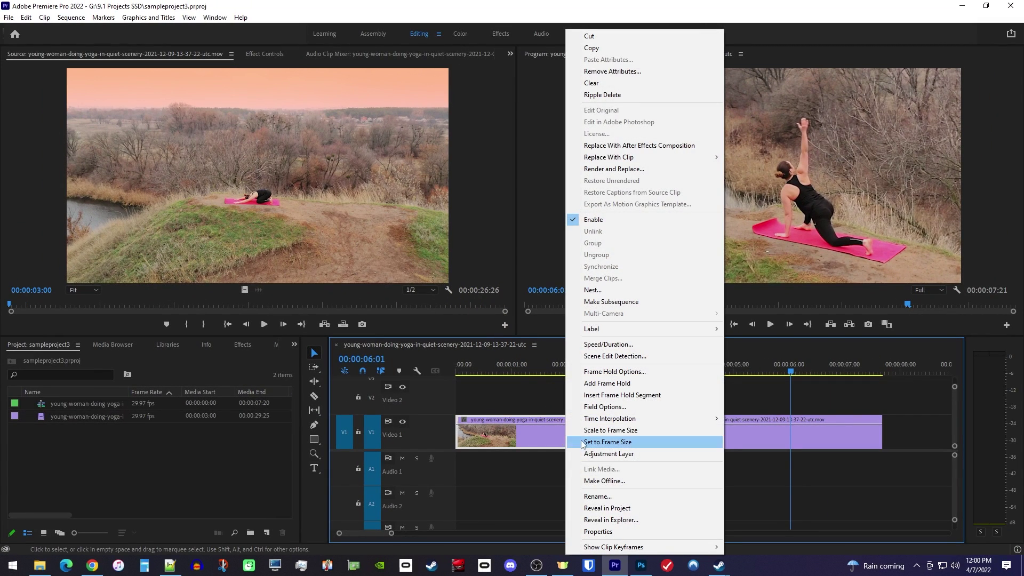
mouse_move(646, 548)
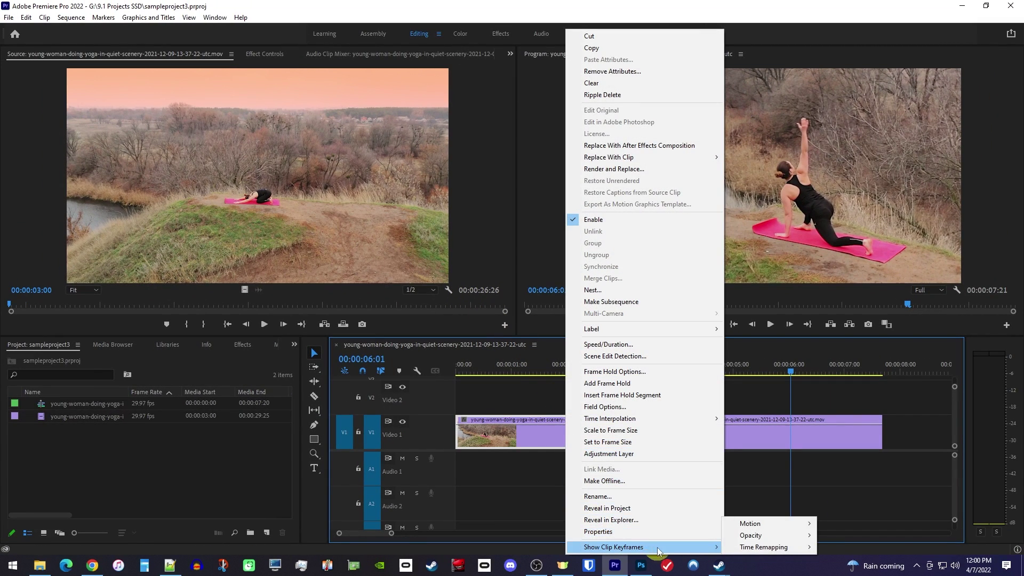
mouse_move(754, 552)
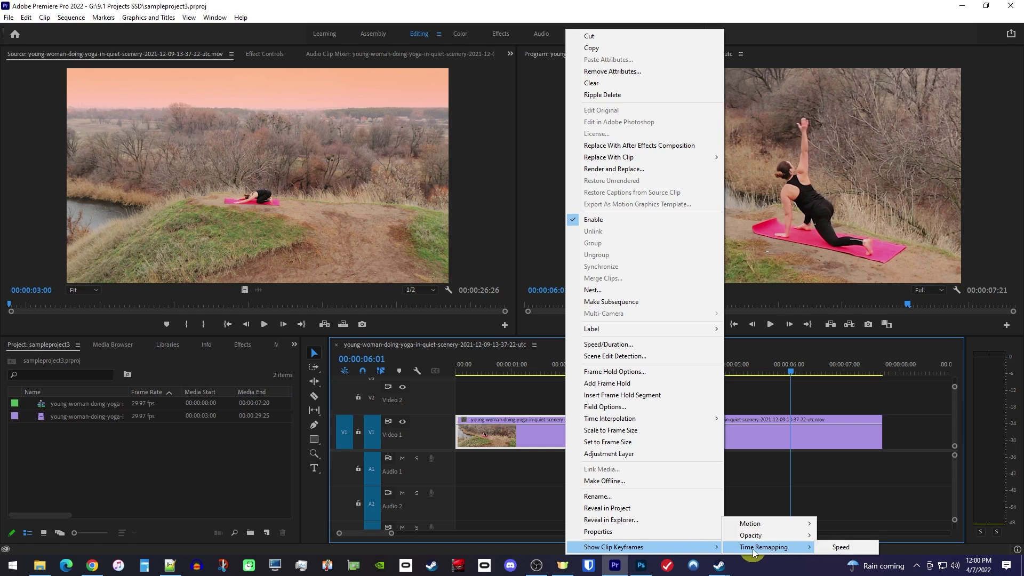
click(840, 548)
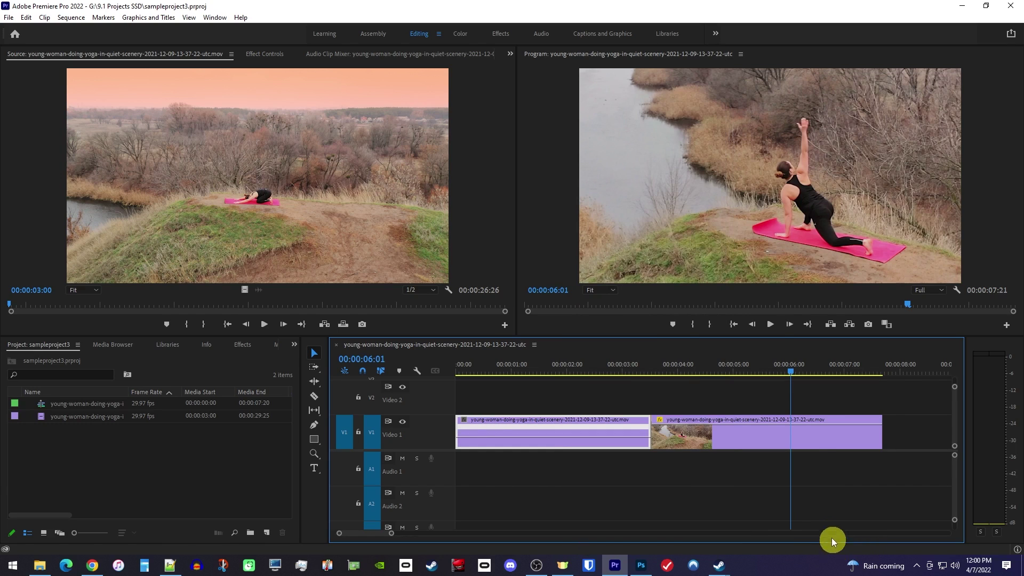
right_click(752, 437)
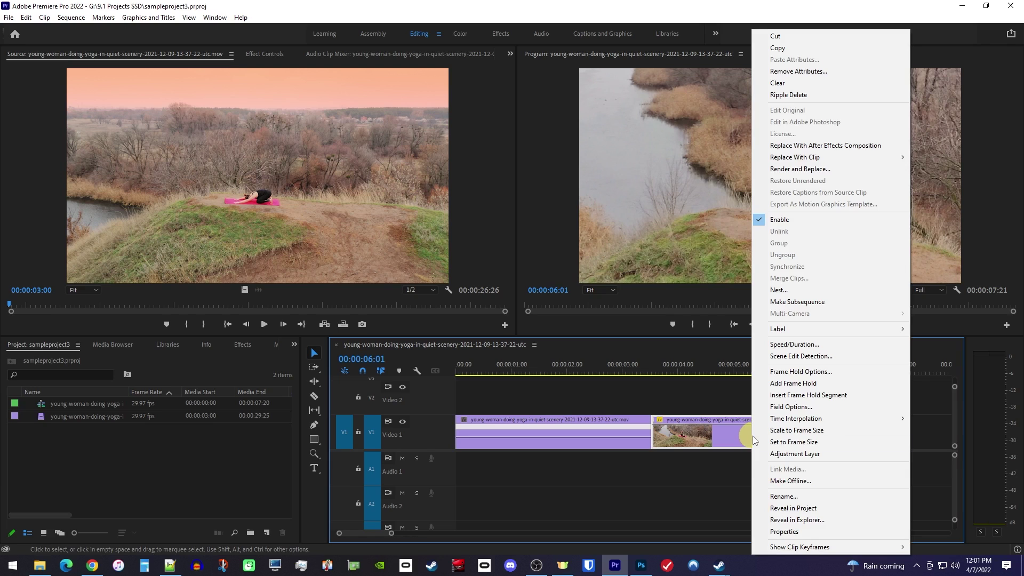
mouse_move(828, 548)
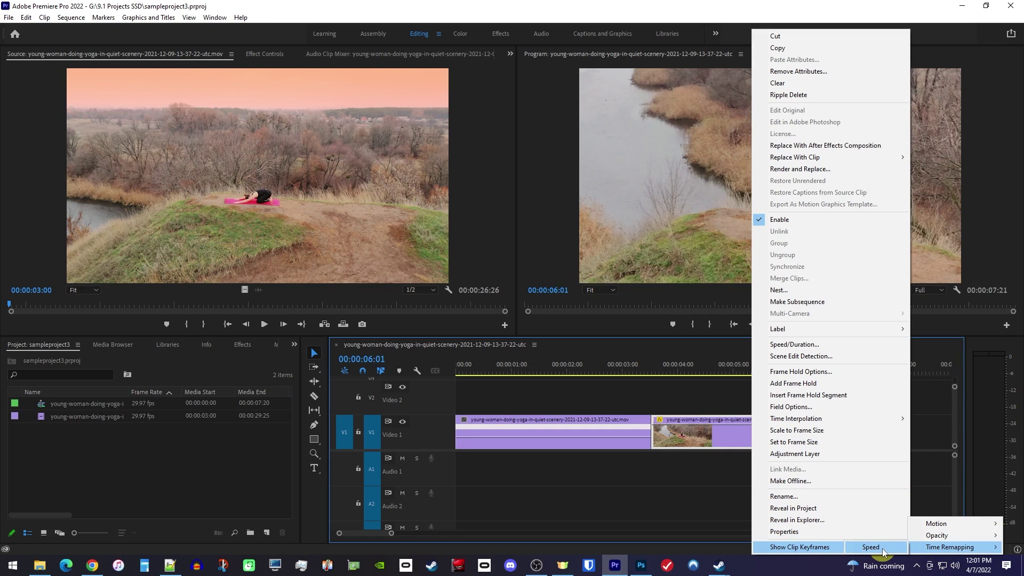
- Show the second clip's speed line, then pen speed keyframes near clip one's start and clip two's end
click(883, 551)
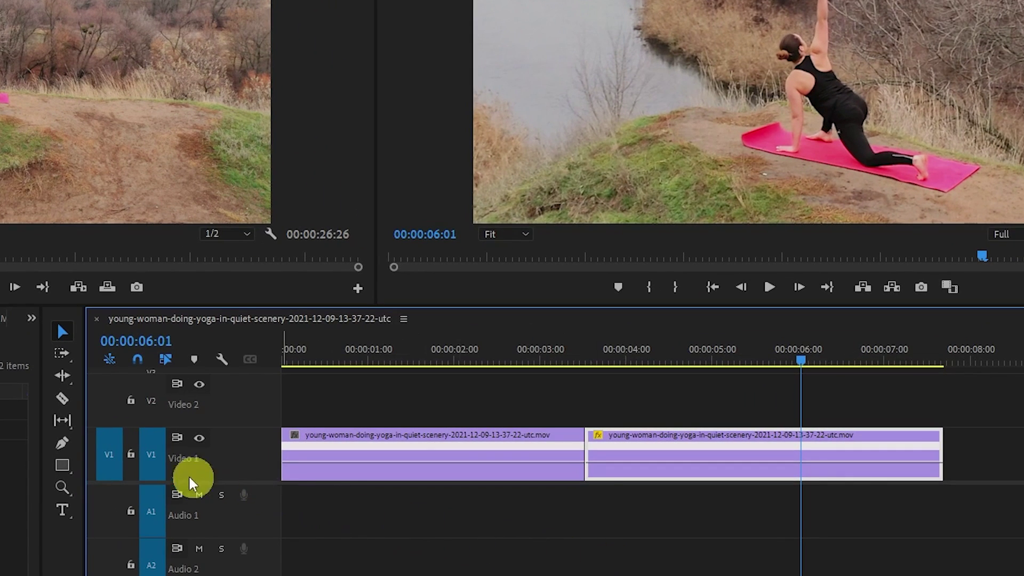
click(63, 445)
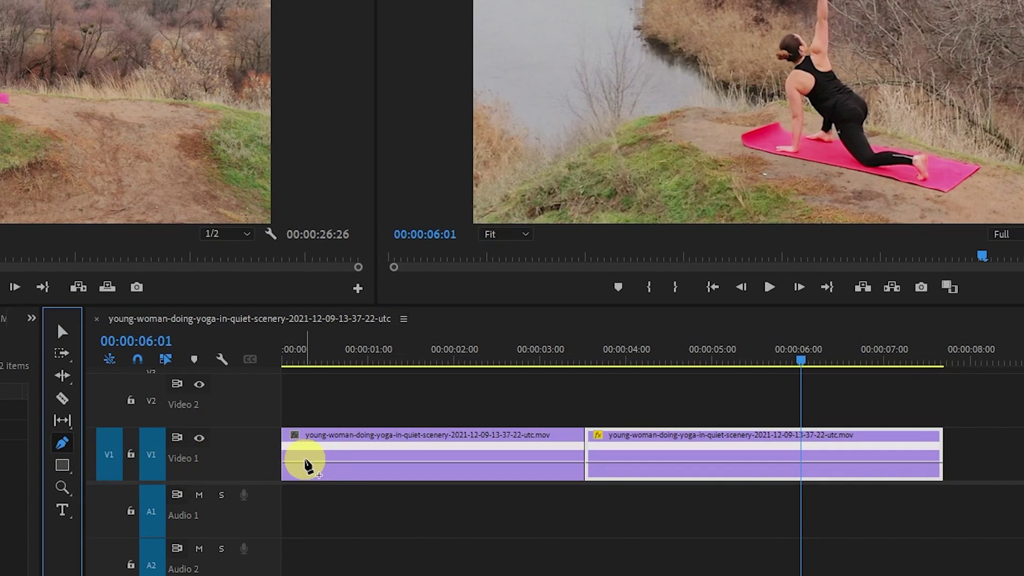
click(305, 462)
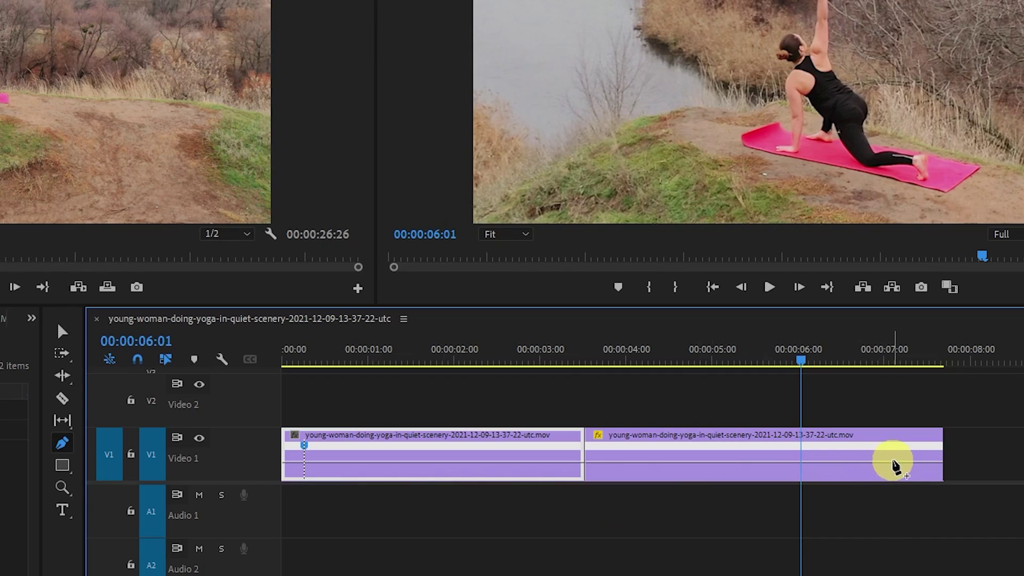
click(894, 465)
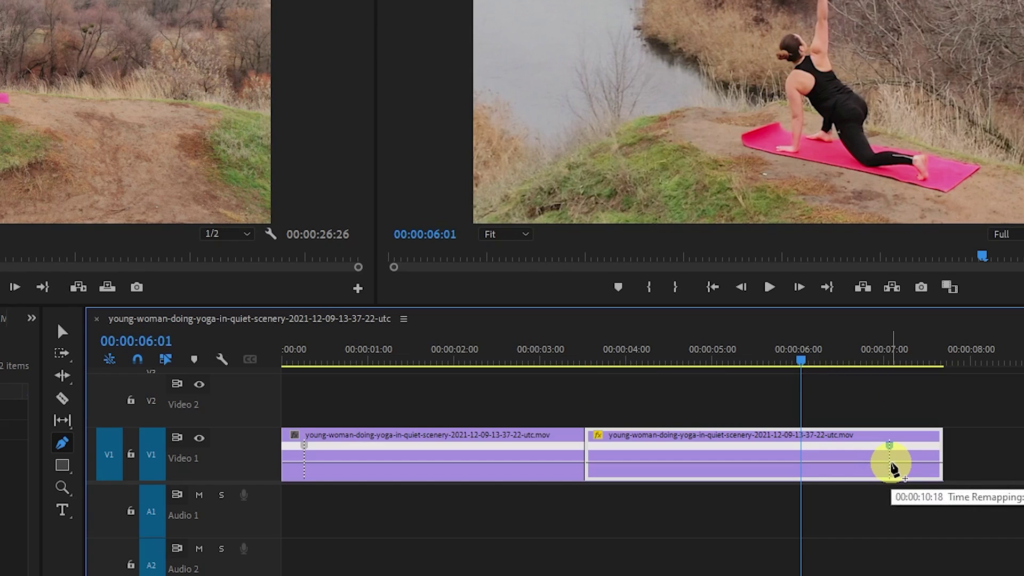
- Raise the first clip's end speed to 500% and the second clip's opening to 465%
key(v)
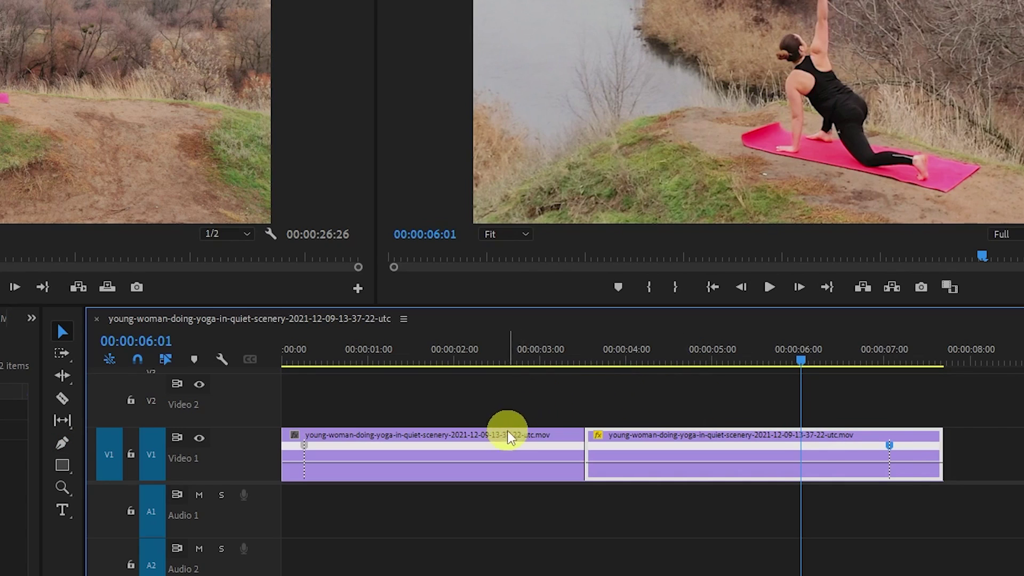
drag(491, 465, 439, 84)
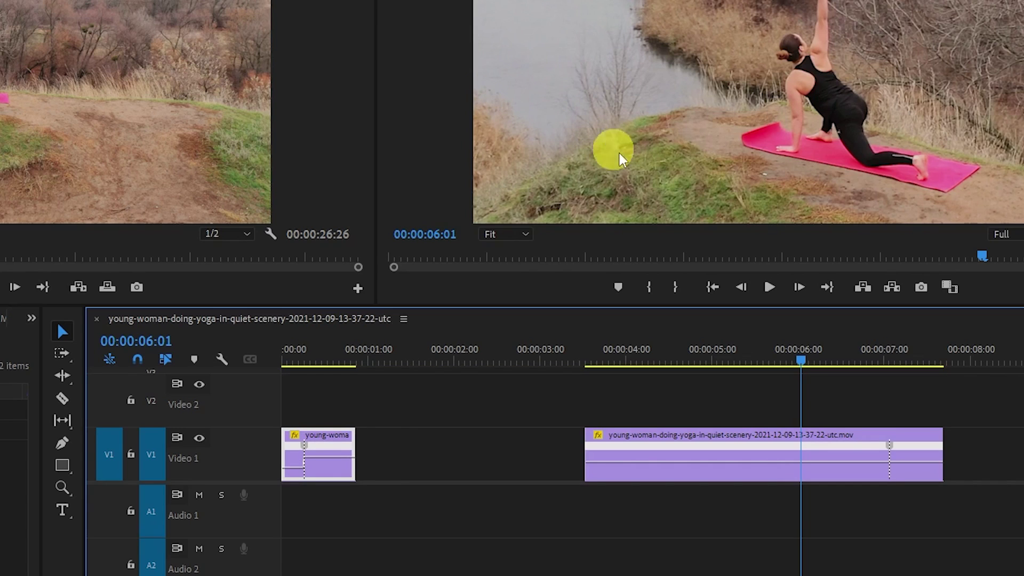
drag(709, 464, 631, 82)
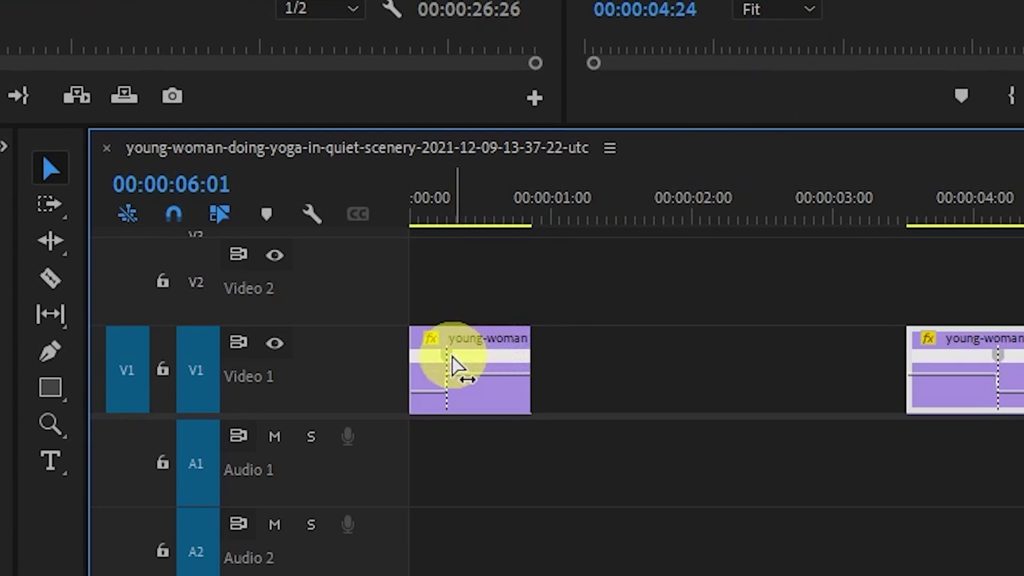
- Spread both clips' speed keyframes apart into gradual ramps
click(453, 365)
drag(452, 365, 531, 363)
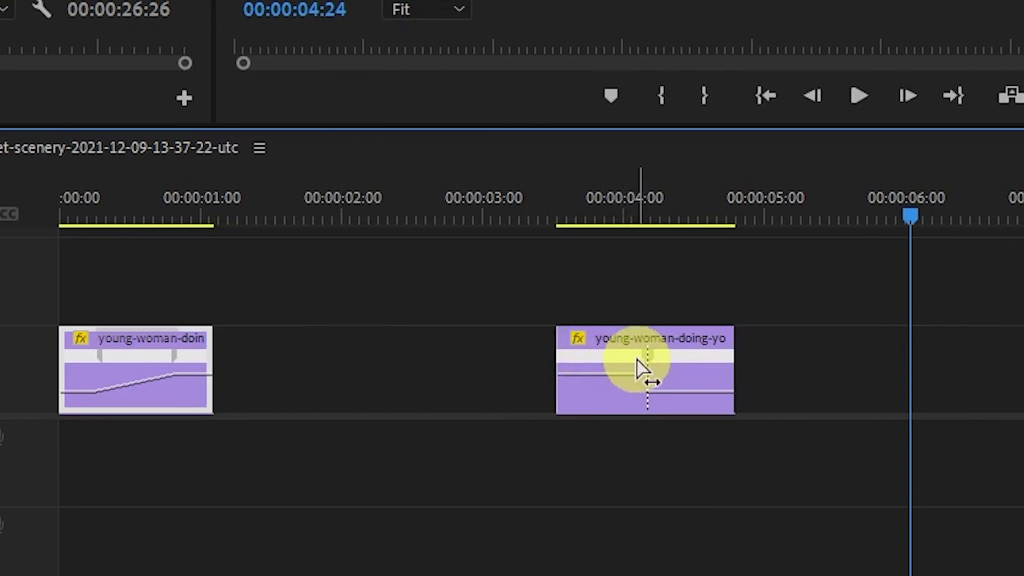
drag(648, 360, 576, 361)
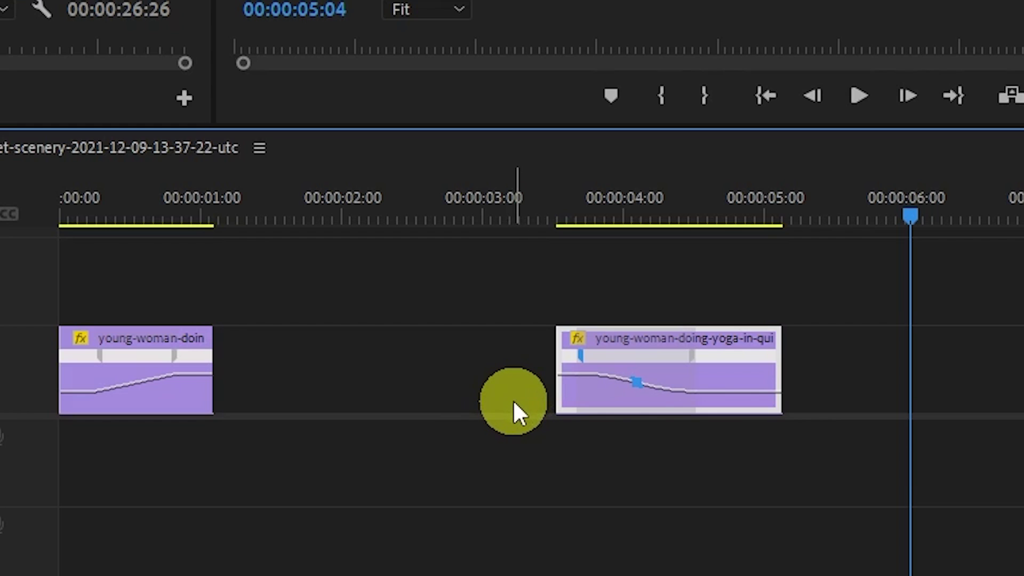
- Bend the first clip's speed ramp into a smooth Bezier curve
click(174, 373)
click(138, 388)
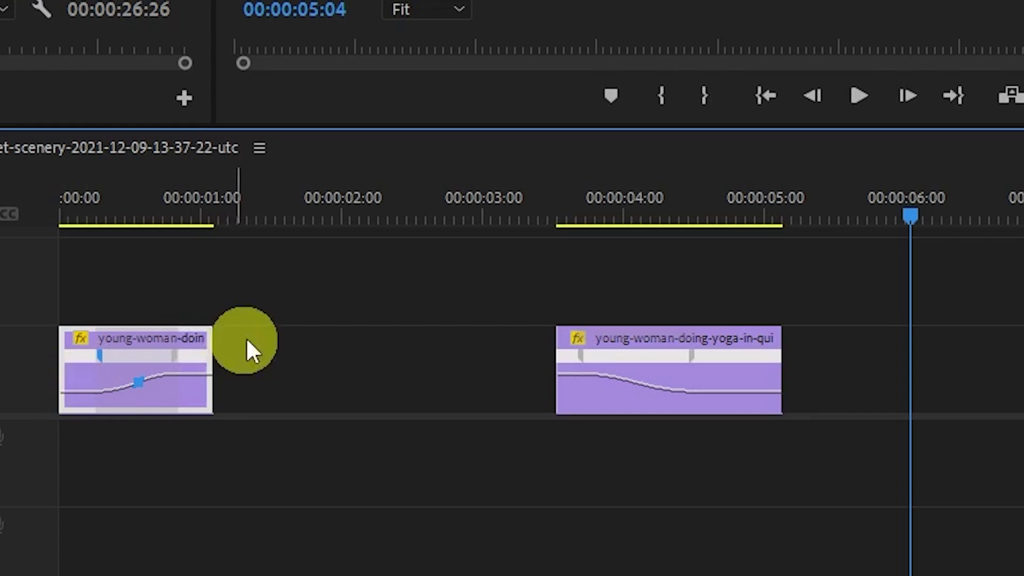
- Trim the second clip's start and first clip's end, then close the gap between them
drag(554, 352, 576, 359)
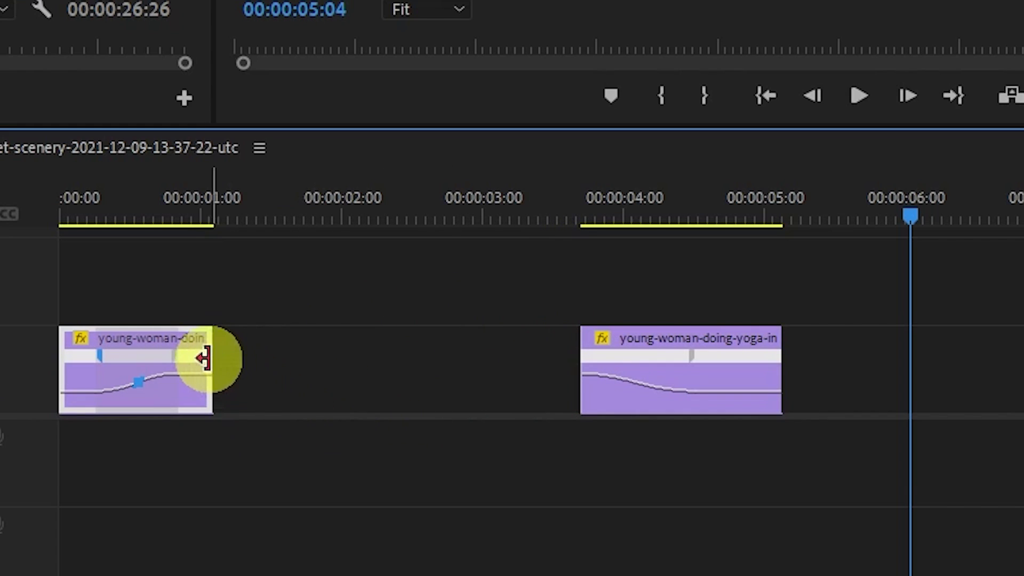
drag(200, 361, 166, 361)
drag(736, 348, 335, 359)
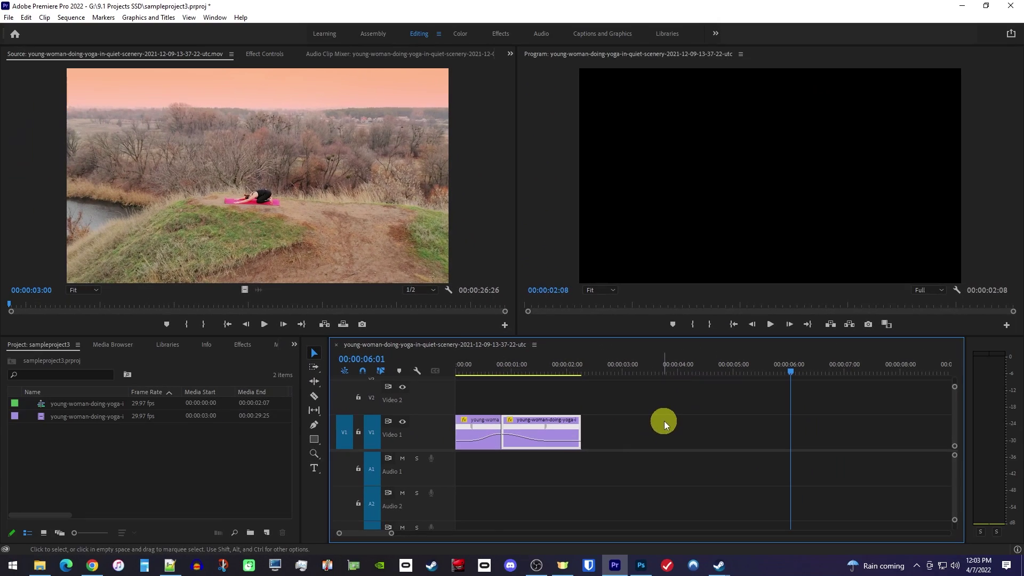
- Preview the transition, lengthen the second clip's speed ramp to end at 00:00:02:22, and replay
click(63, 218)
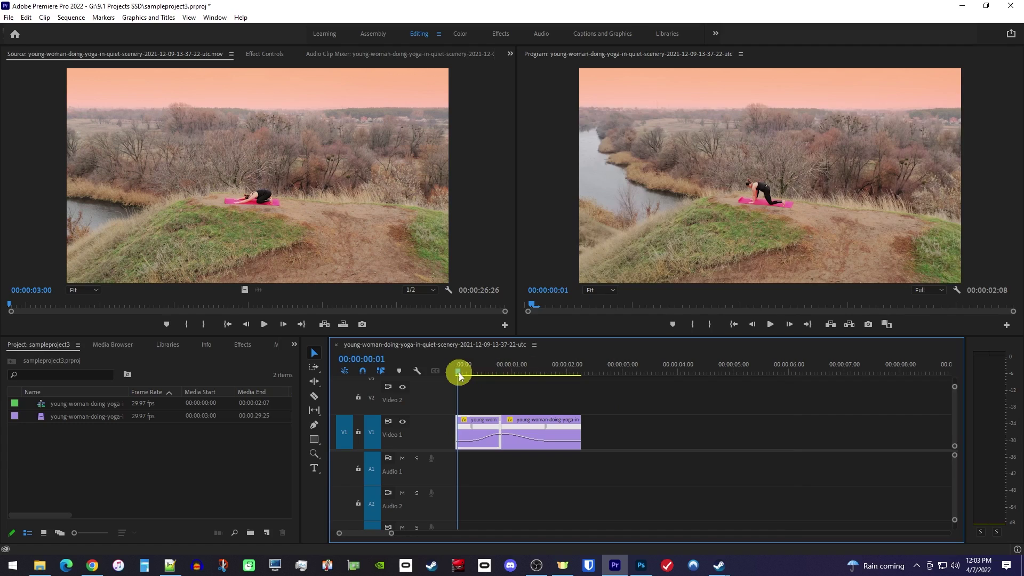
key(space)
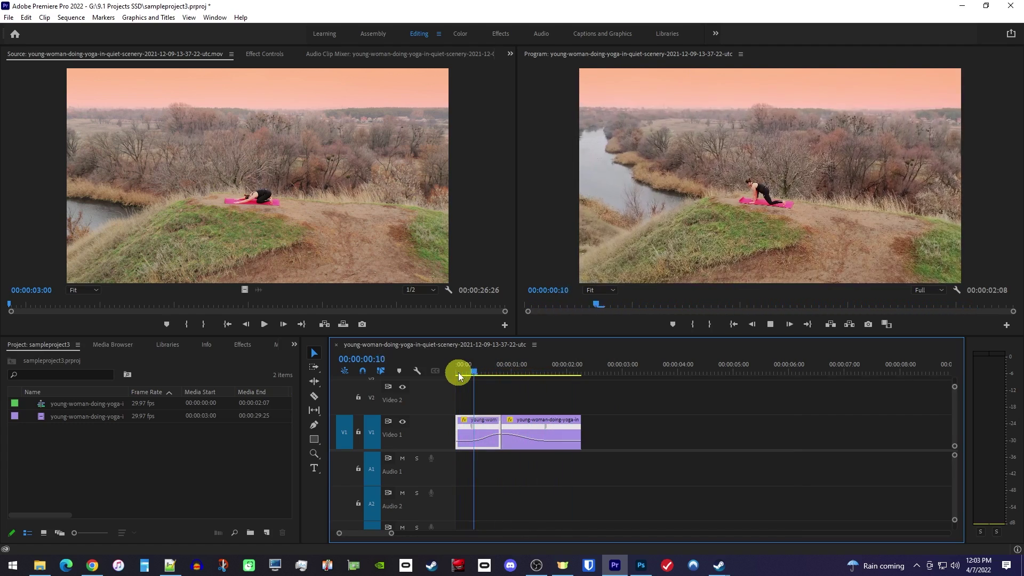
key(space)
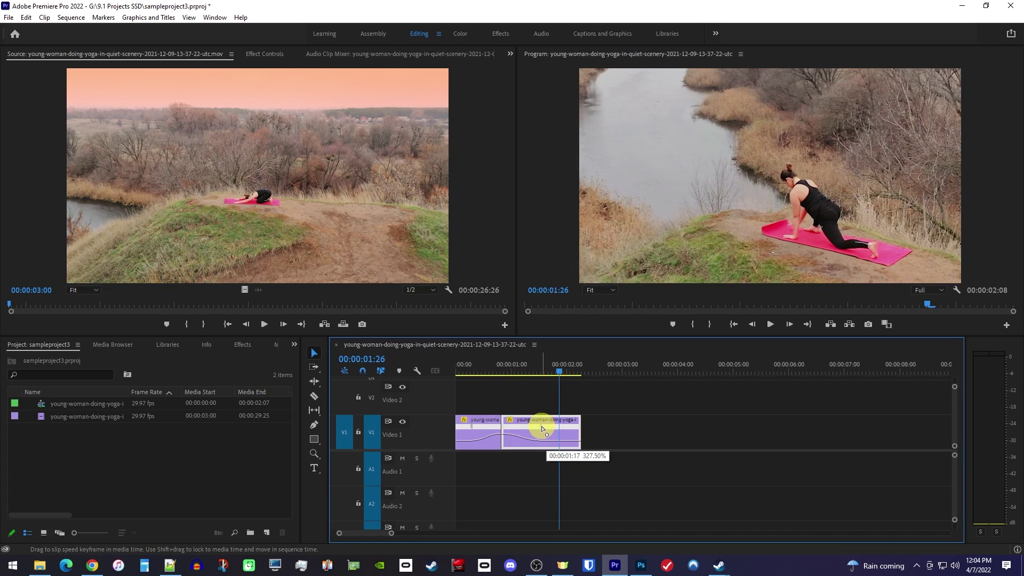
drag(539, 428, 533, 427)
key(space)
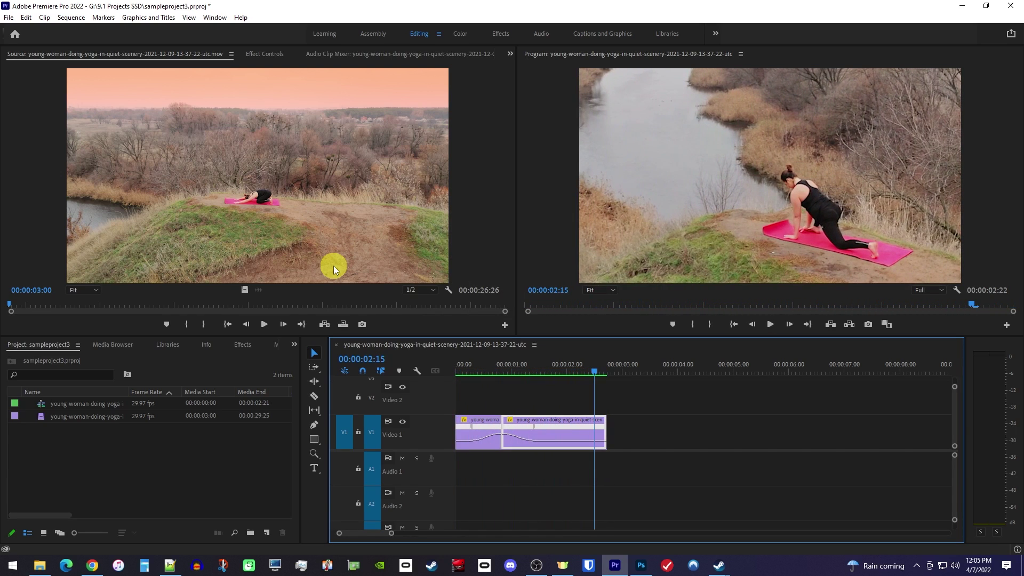
- Create a new Adjustment Layer, drop it on V2, and trim it to span the cut
right_click(133, 459)
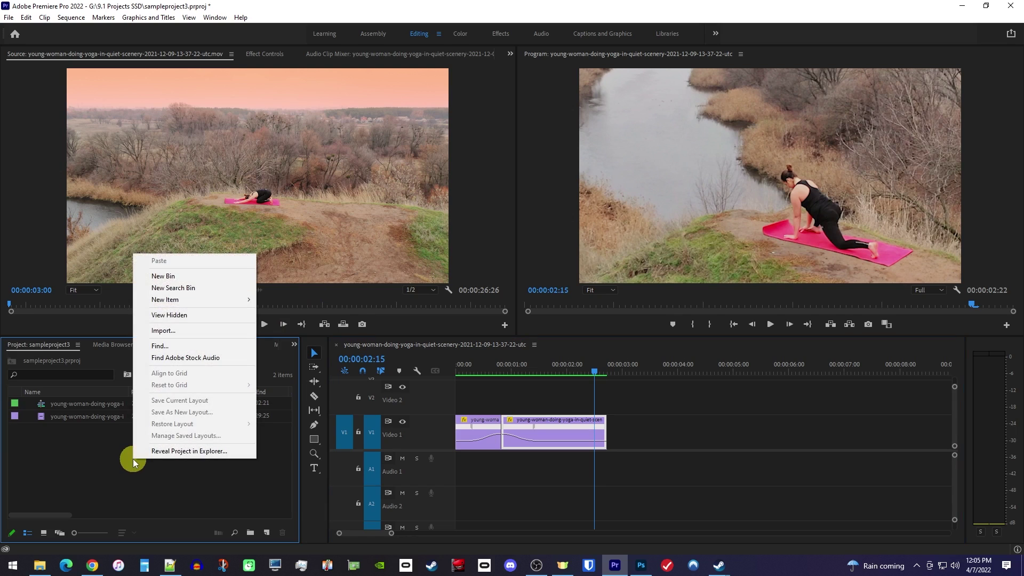
mouse_move(216, 299)
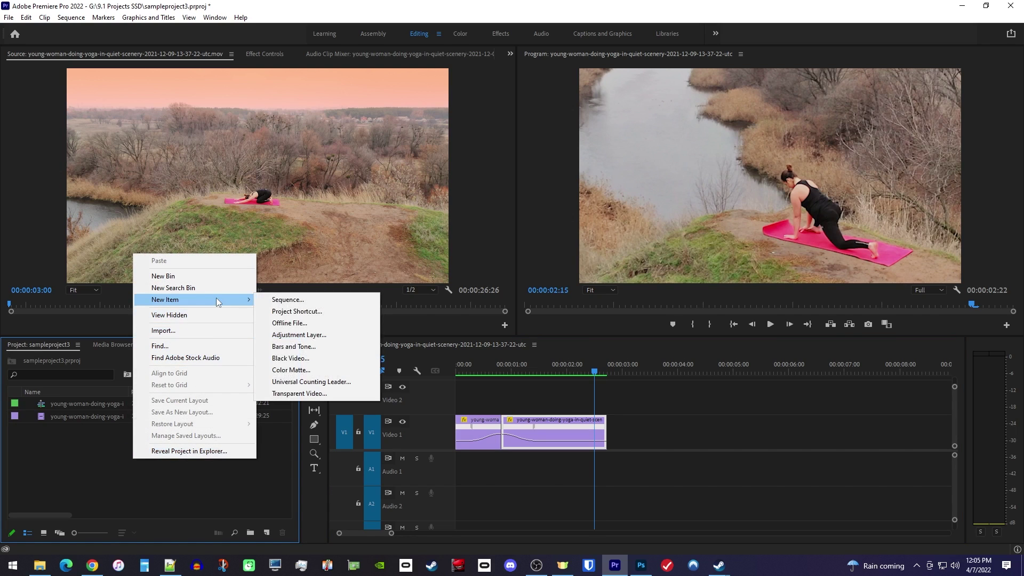
click(303, 335)
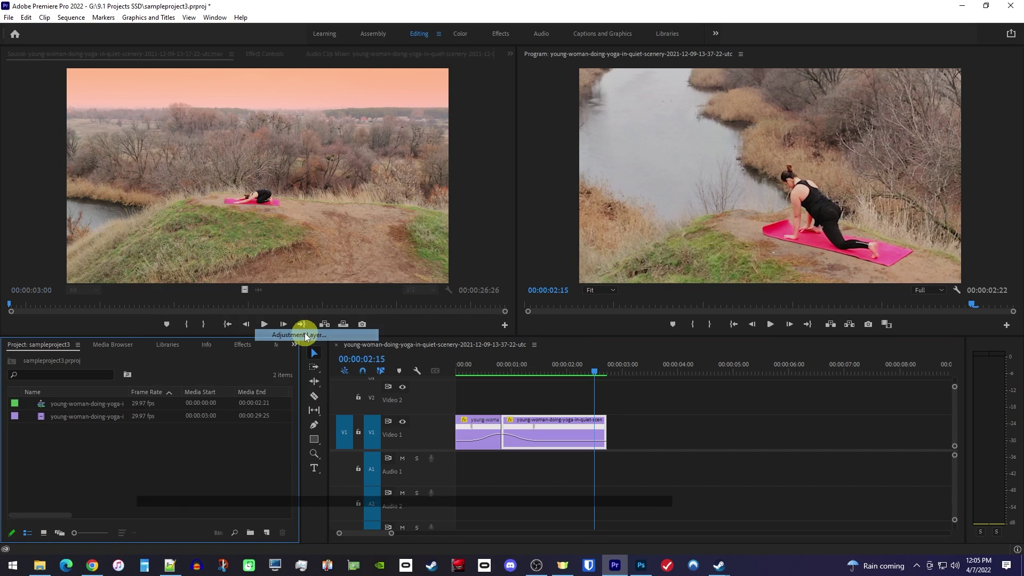
click(515, 322)
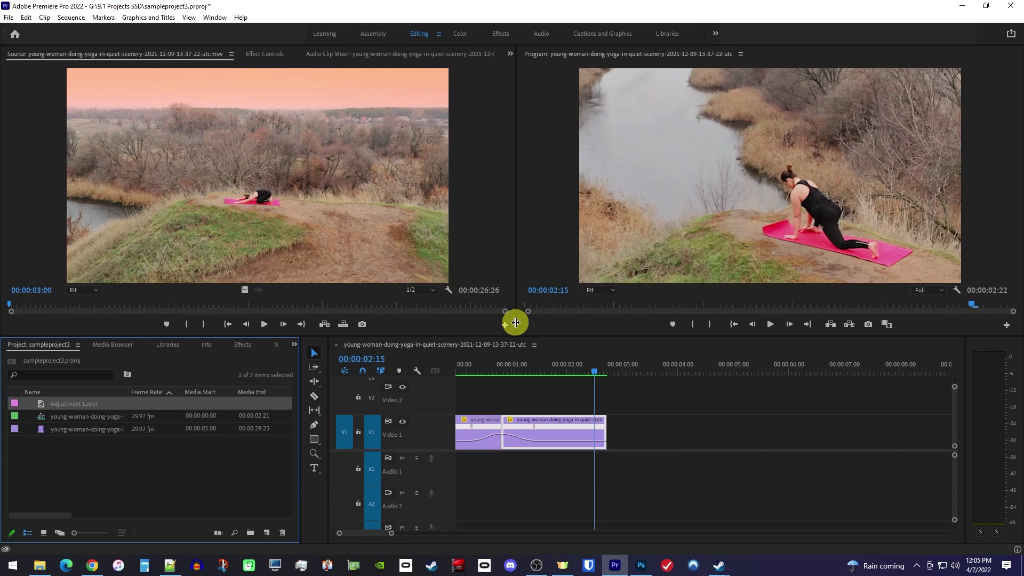
drag(92, 408, 470, 399)
drag(745, 396, 531, 396)
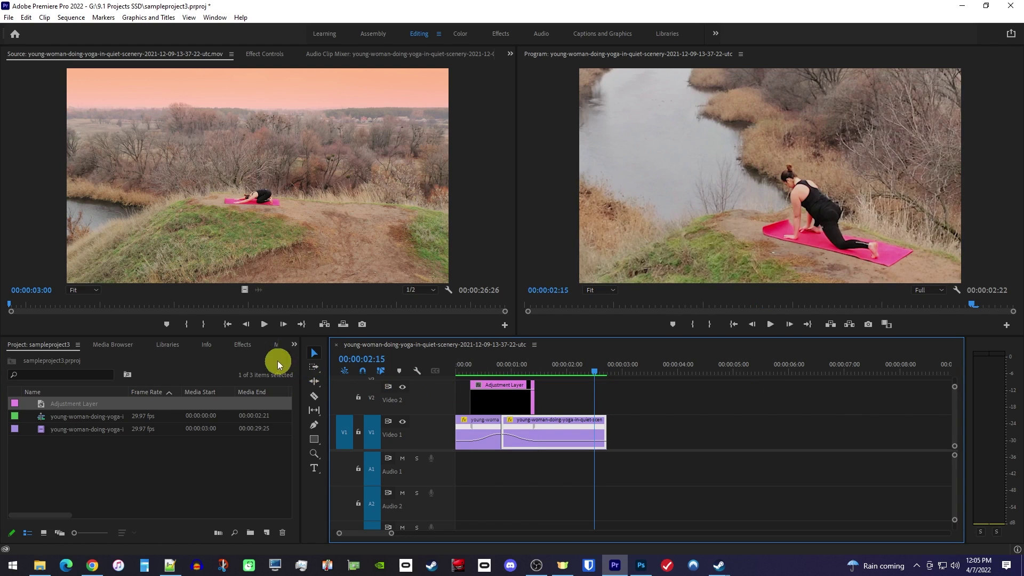
- Find Directional Blur in Effects and apply it to the adjustment layer
click(241, 346)
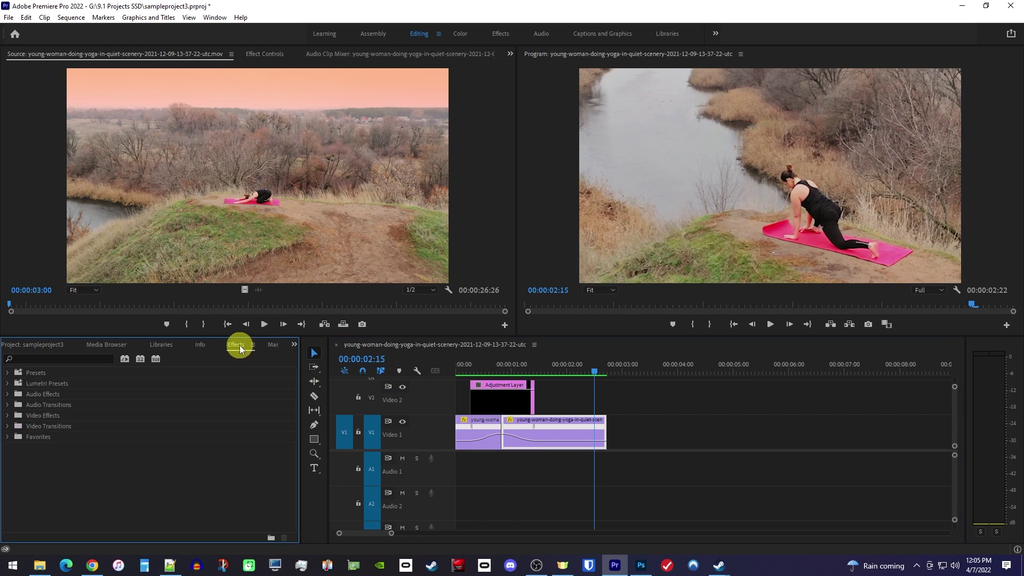
click(85, 357)
text(directional blur)
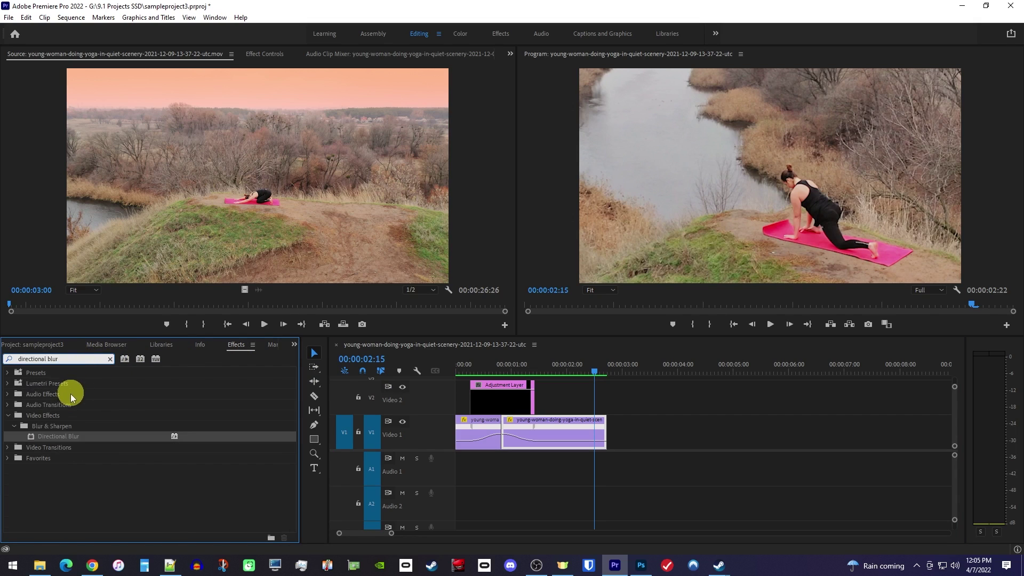
drag(56, 438, 504, 395)
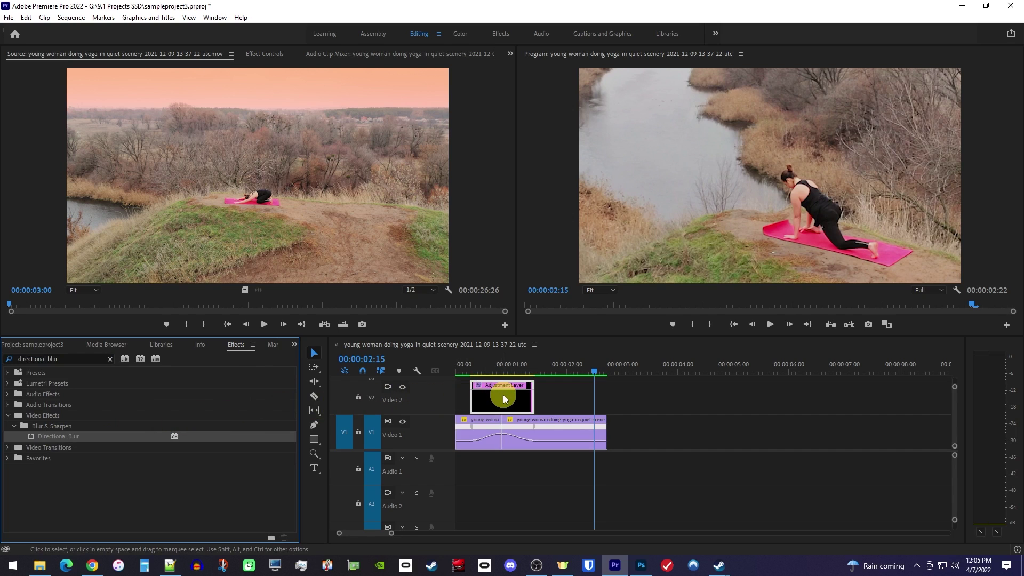
- Set the Directional Blur Direction to -120 in Effect Controls
click(501, 361)
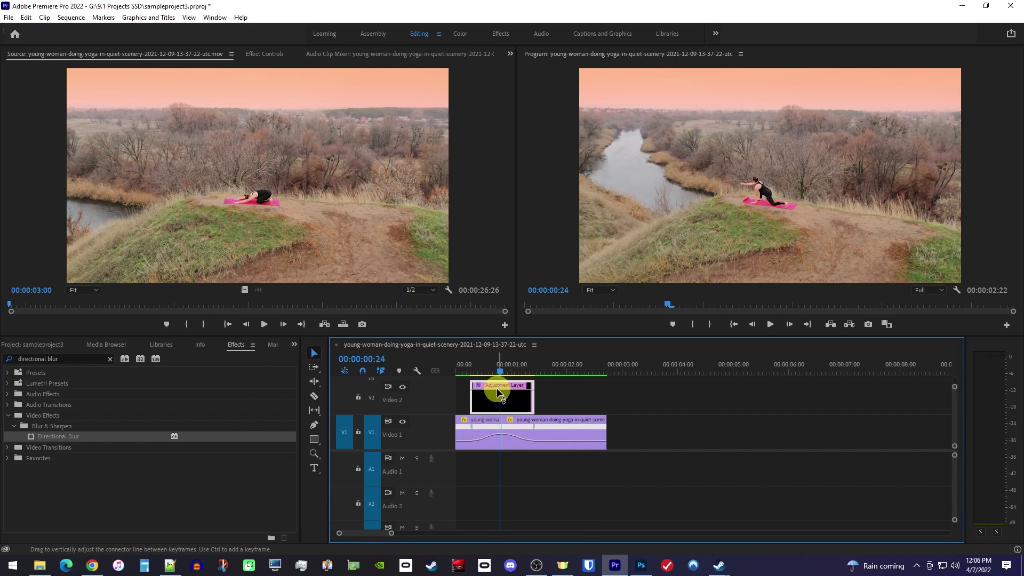
click(277, 55)
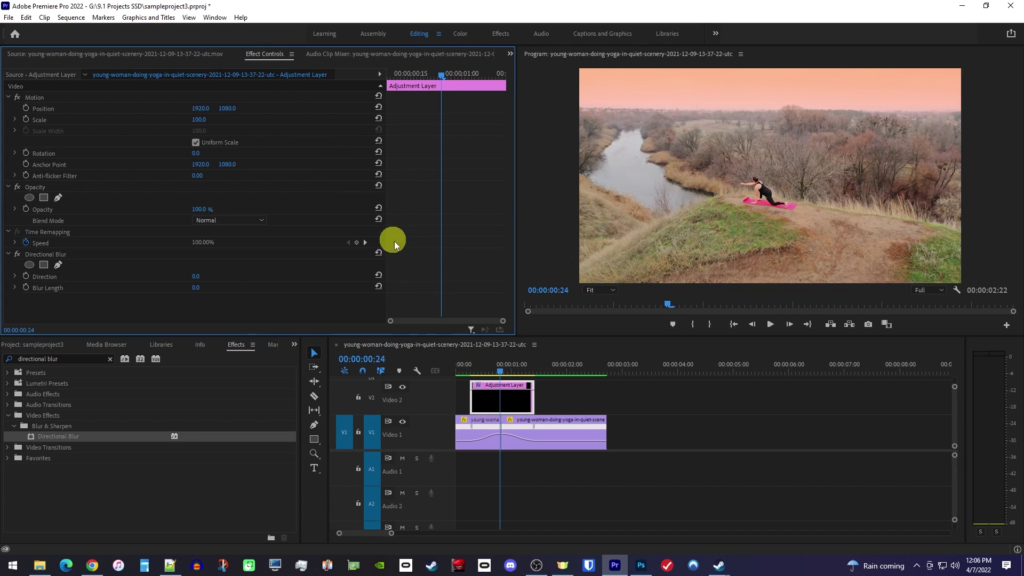
drag(489, 365, 523, 370)
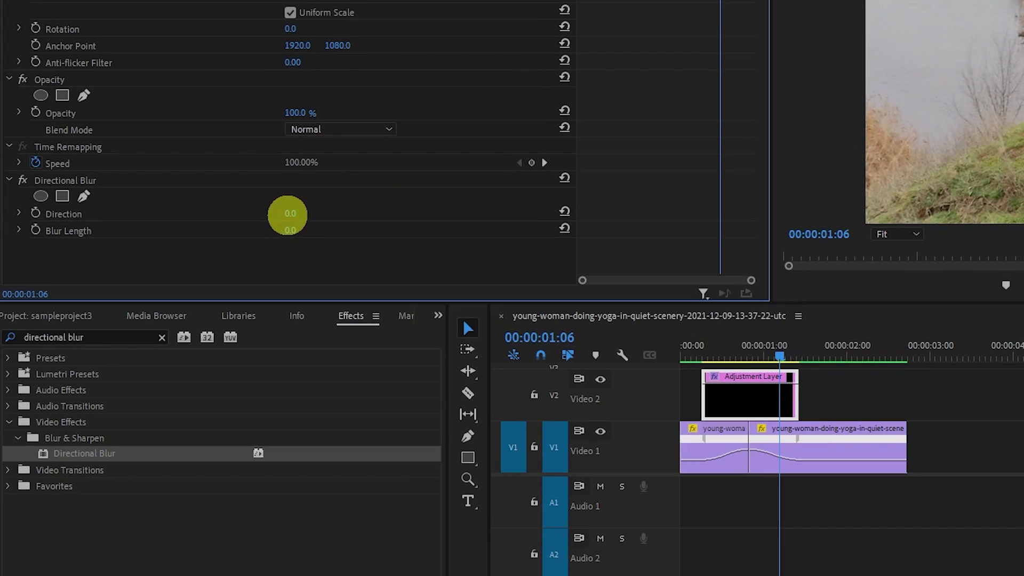
click(195, 276)
text(-1)
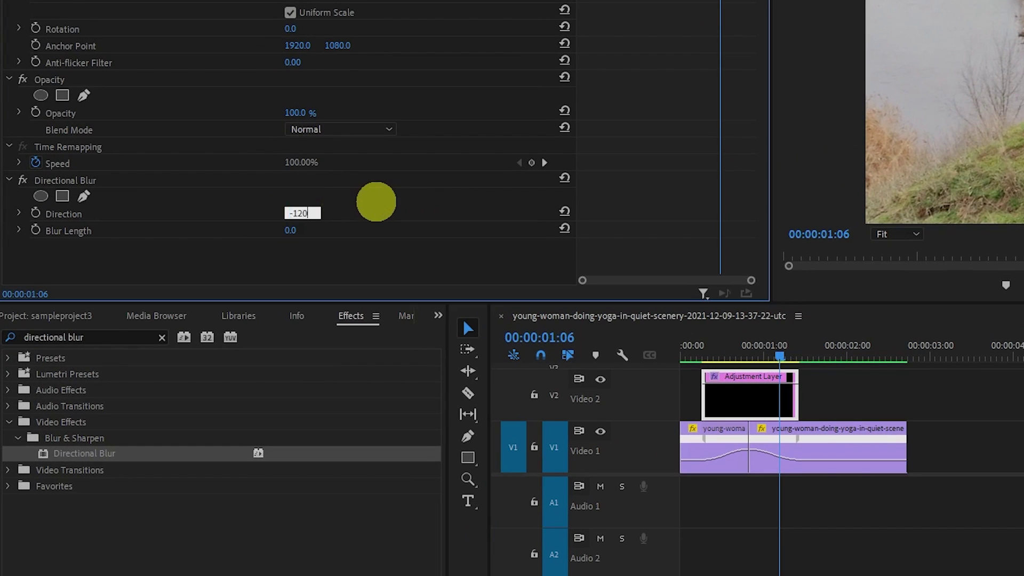
text(20)
key(Return)
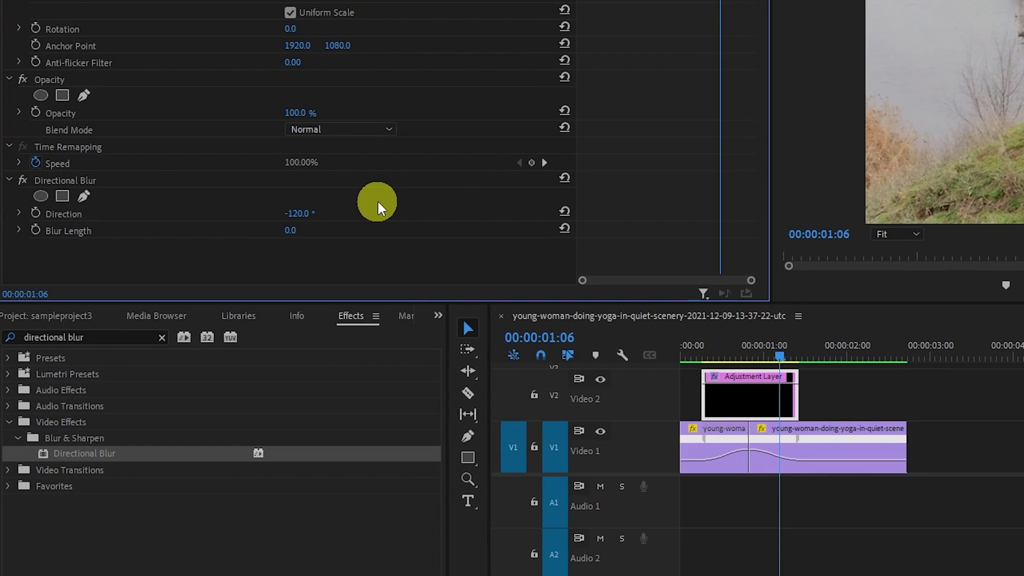
- Keyframe Blur Length at 0 at 00:00:00:16 and 8 at 00:00:00:25
click(782, 353)
drag(782, 351, 725, 360)
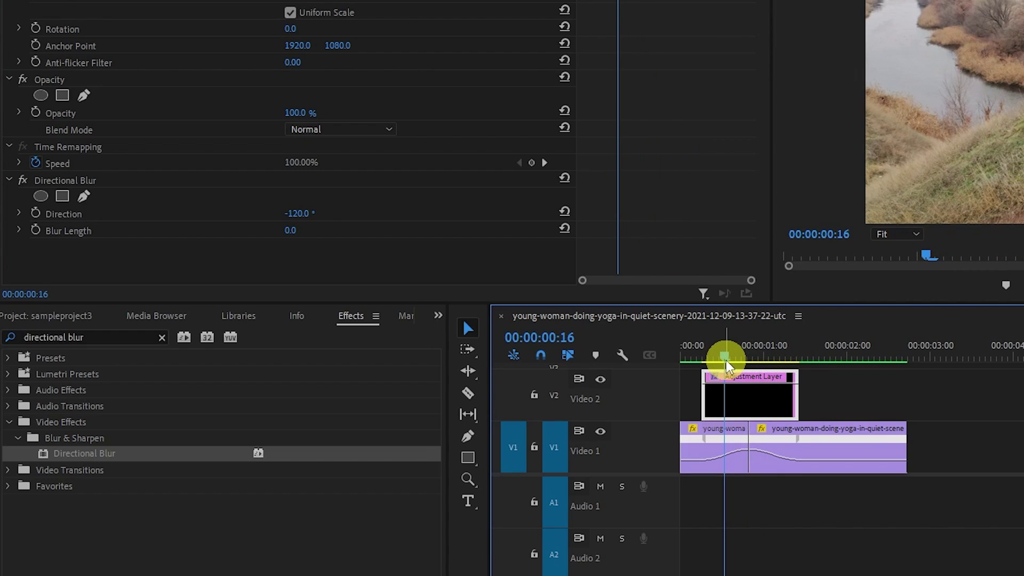
click(34, 232)
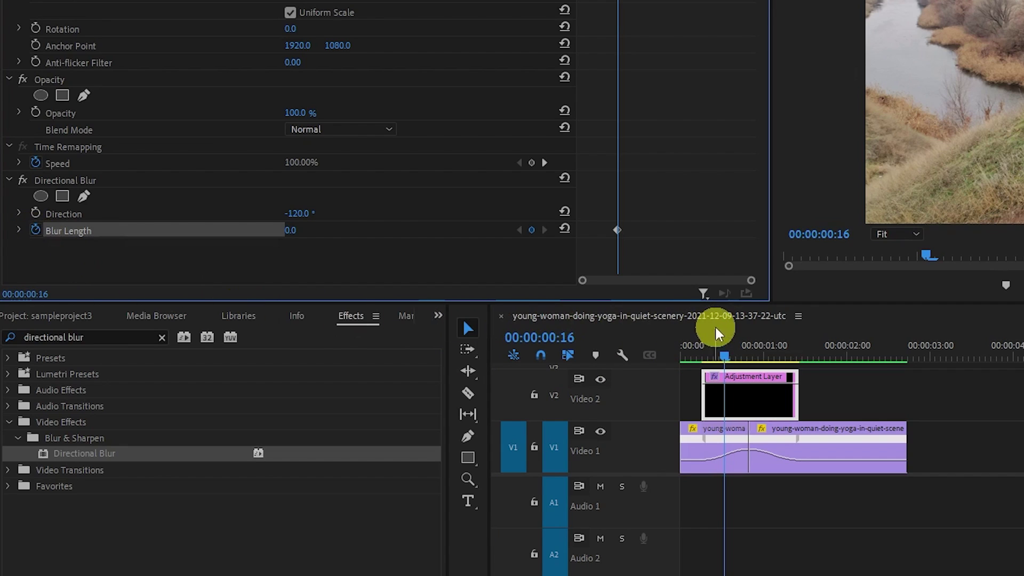
drag(731, 352, 752, 358)
click(288, 231)
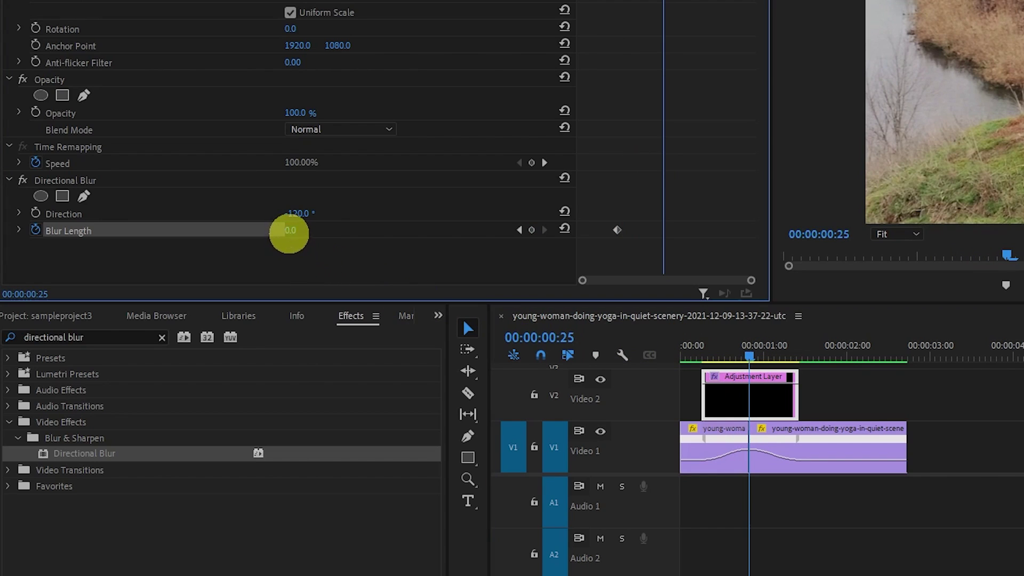
text(8)
click(379, 243)
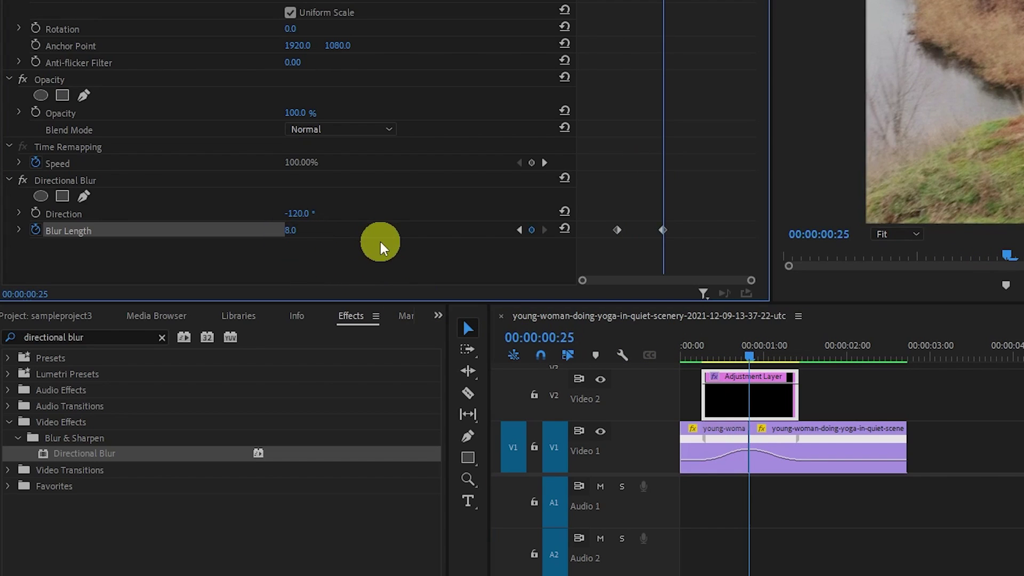
- Return Blur Length to 0 at 00:00:01:06 and play the sequence
drag(752, 337, 780, 350)
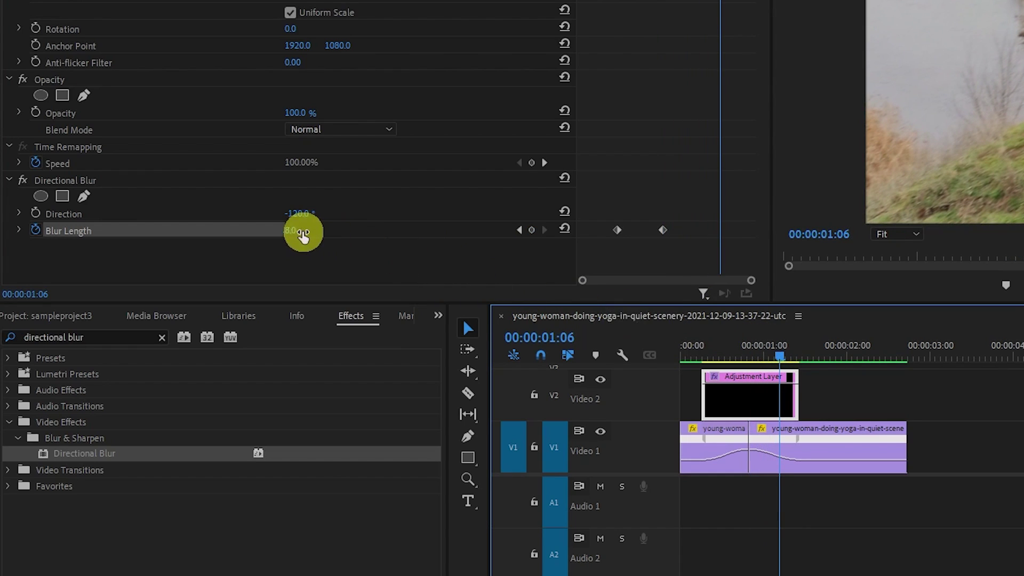
click(307, 228)
text(0)
key(Return)
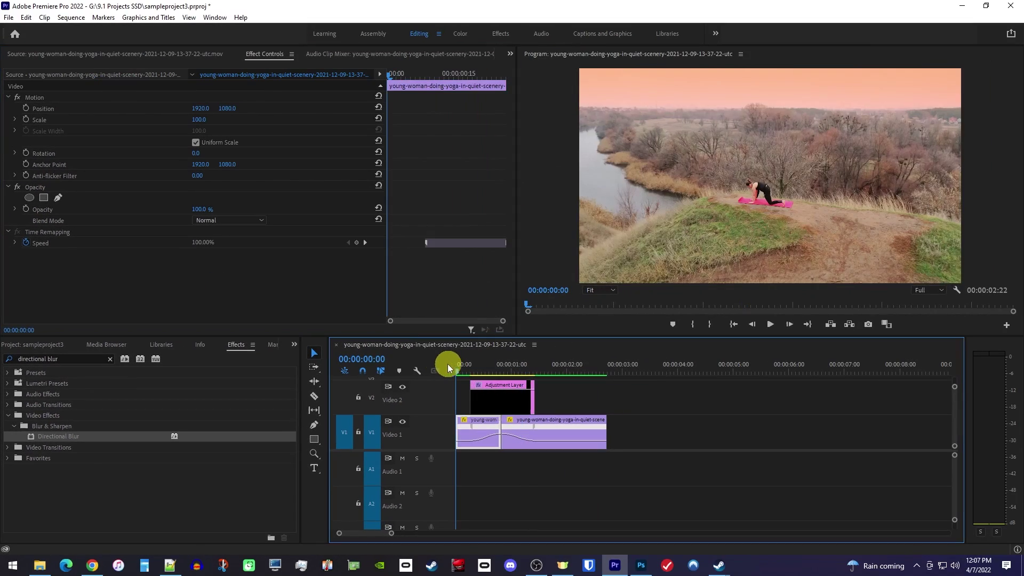
key(space)
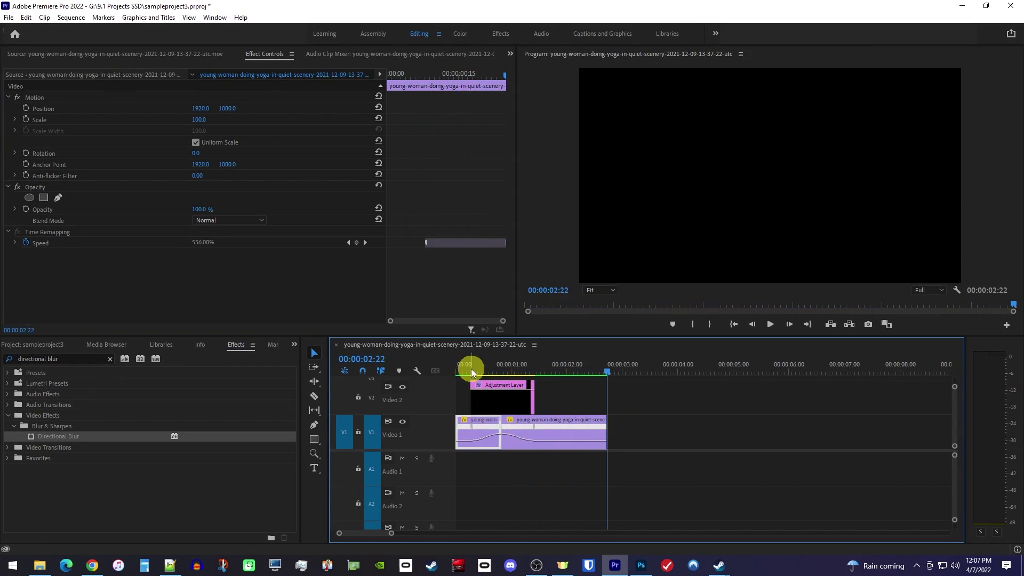
click(484, 368)
click(500, 388)
drag(484, 367, 446, 370)
key(space)
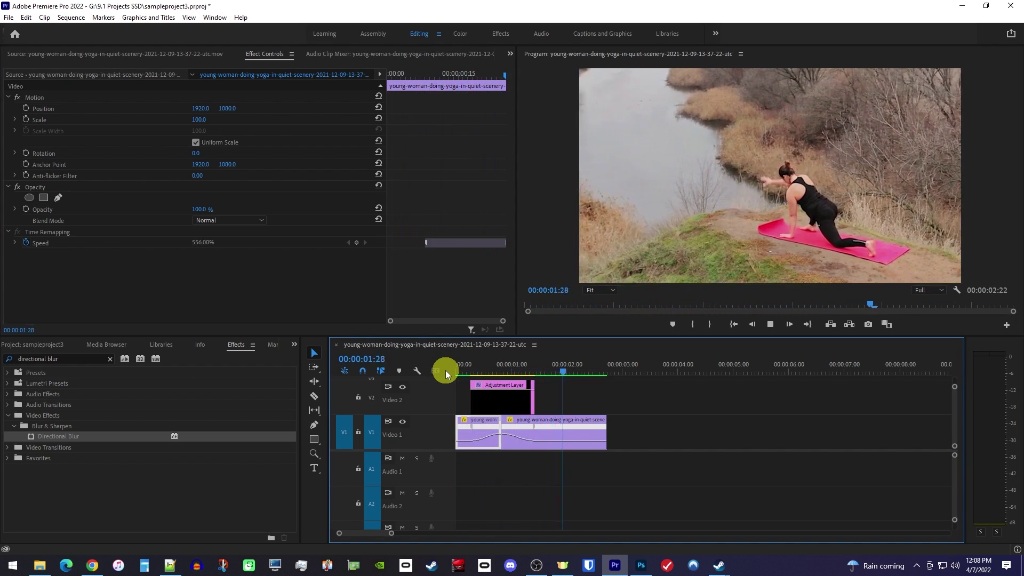